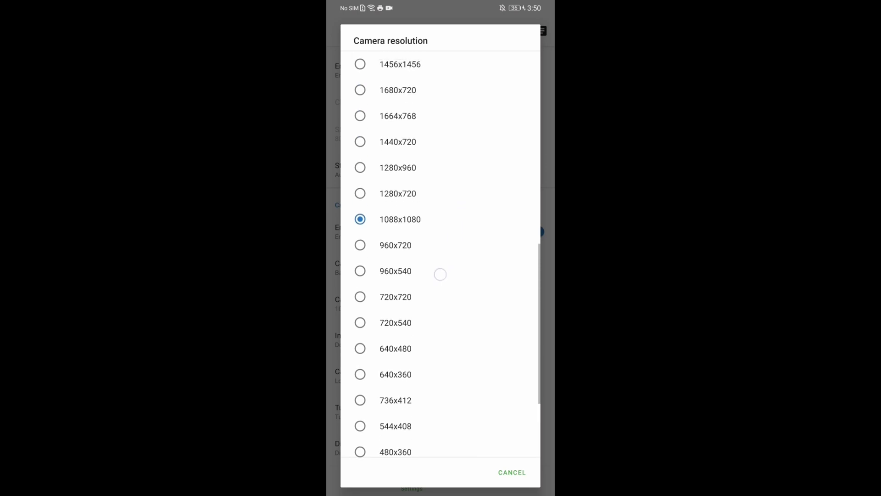
Step: Set the camera resolution to 3840x2160 and limit the camera frame rate to 15 FPS
left_click_drag(466, 220, 448, 375)
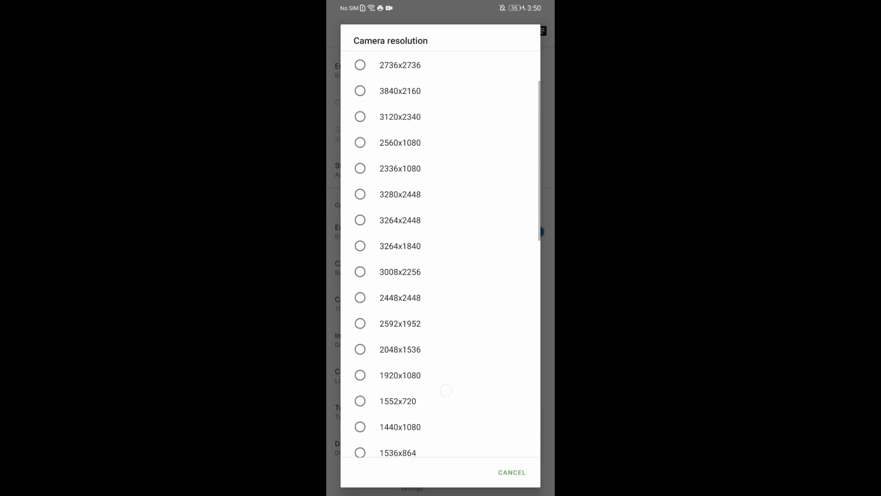
left_click_drag(479, 220, 465, 336)
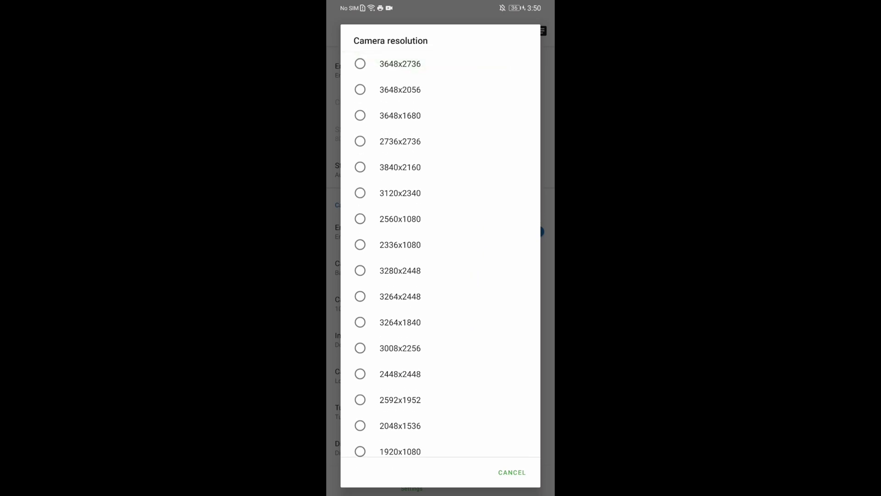
left_click(413, 172)
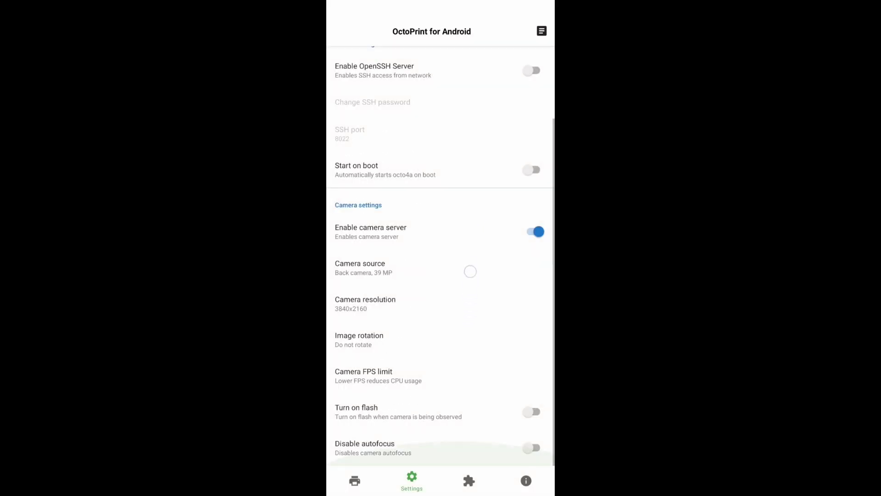
left_click(424, 379)
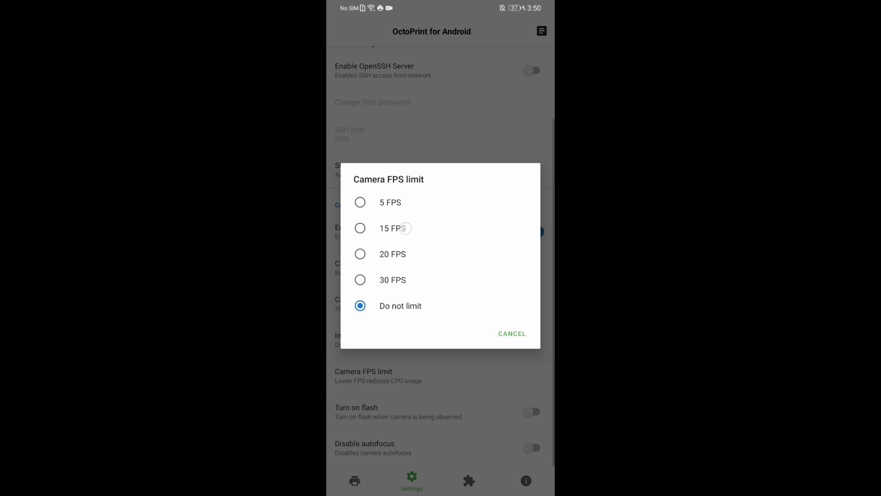
left_click(405, 227)
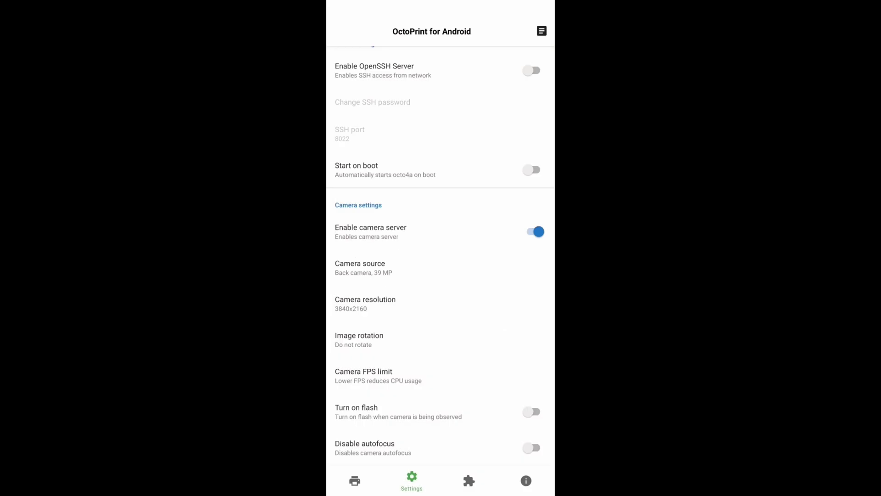
Step: Check the camera preview from the server overview, then close it
left_click(354, 480)
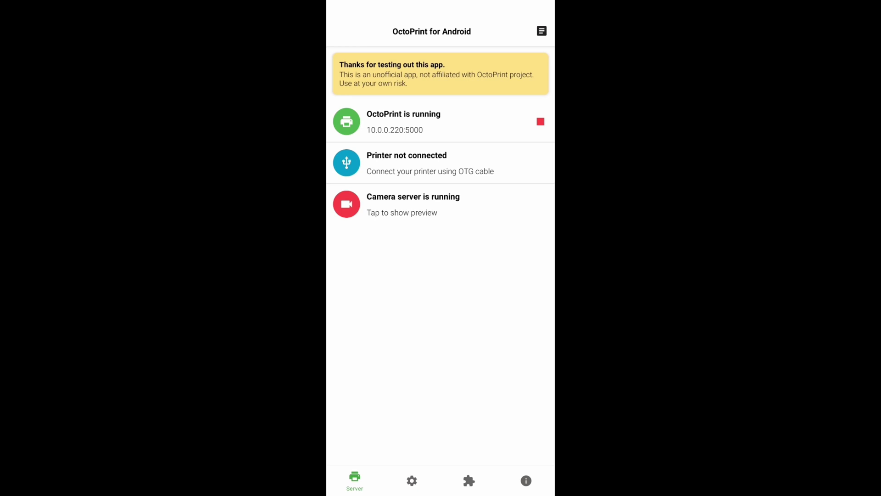
left_click(413, 204)
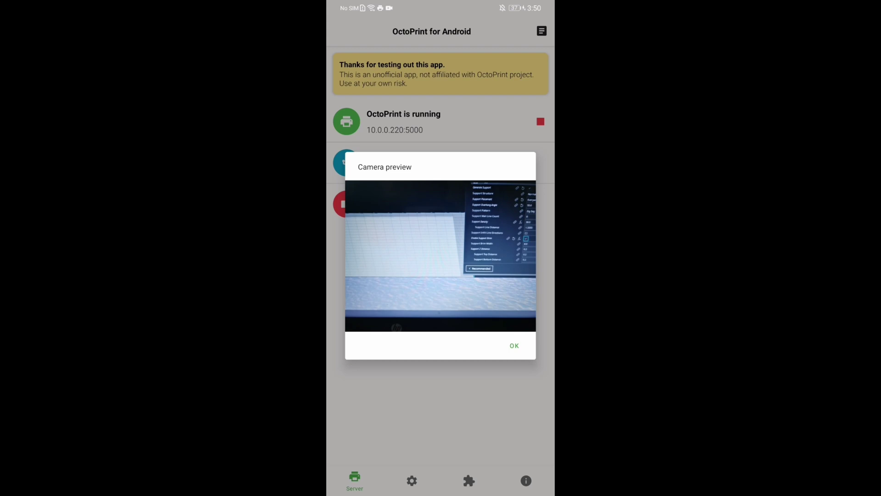
left_click(514, 342)
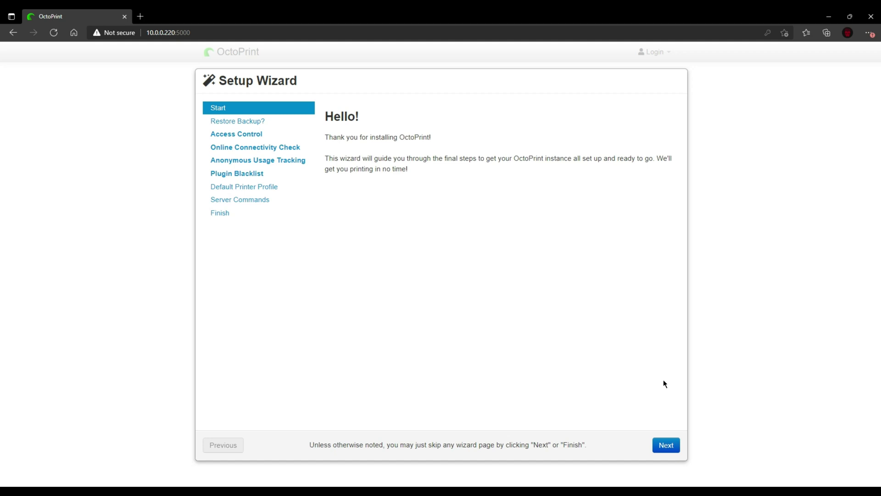
Step: In the OctoPrint web setup wizard, skip restoring a backup and create the administrator account with the saved username, password and password confirmation
left_click(673, 448)
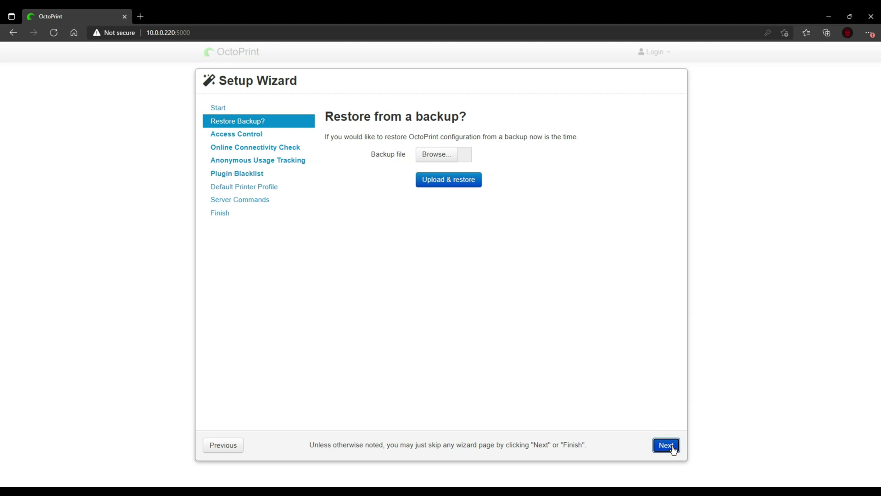
left_click(672, 449)
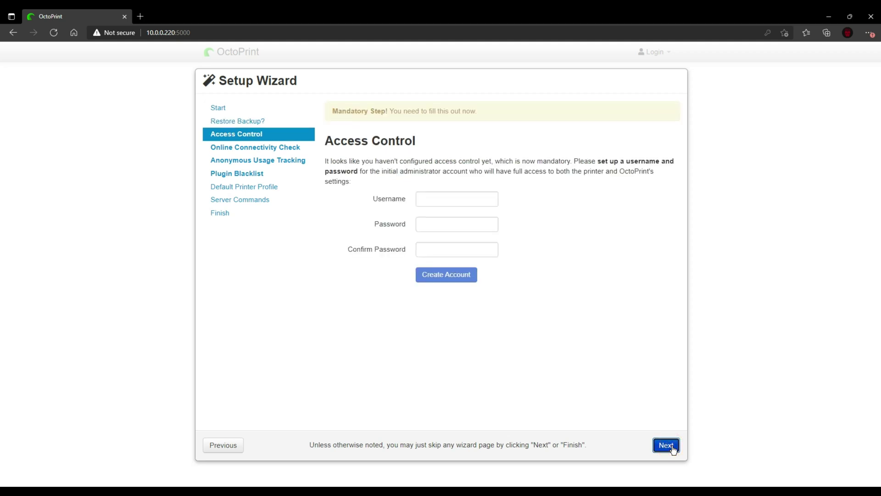
left_click(458, 199)
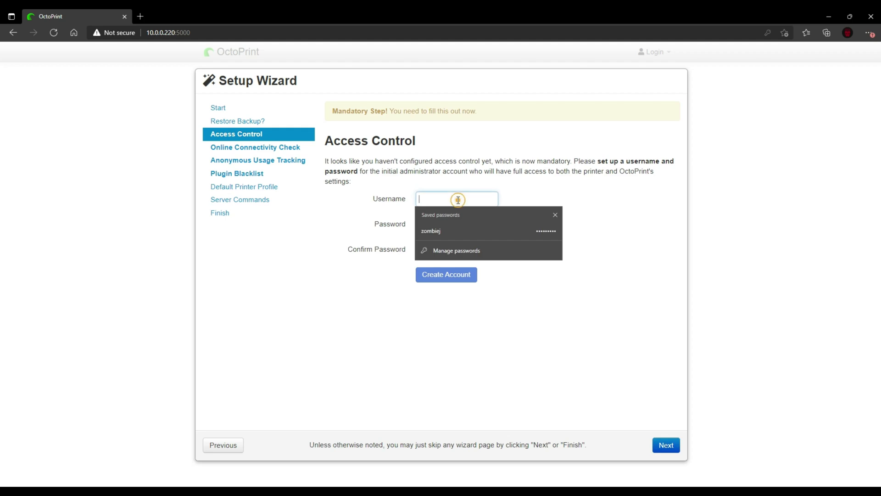
left_click(459, 231)
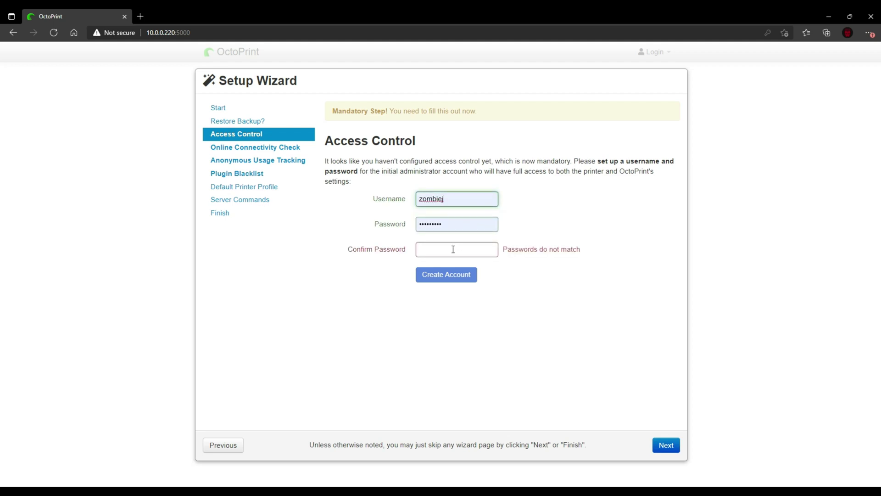
left_click(453, 249)
left_click(452, 280)
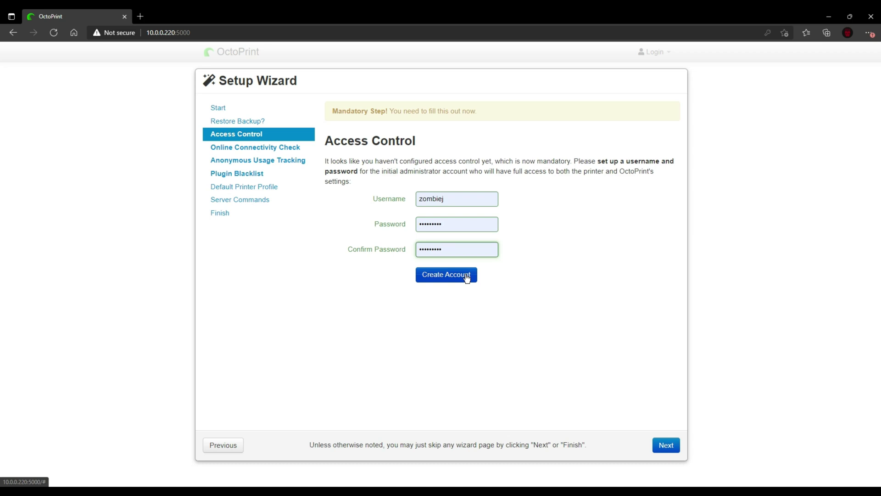
left_click(466, 275)
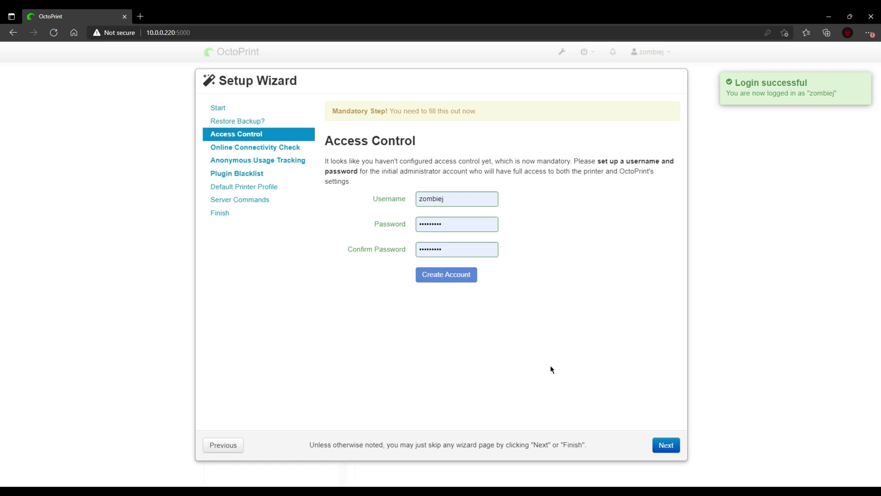
left_click(665, 444)
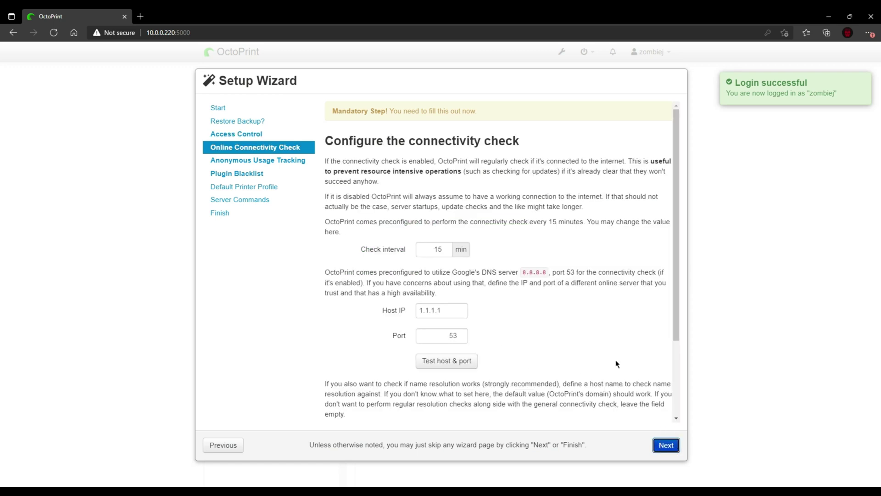
Step: Enable the online connectivity check with its default host and interval, and continue to the next wizard page
scroll(616, 364, "down", 1)
scroll(615, 364, "down", 1)
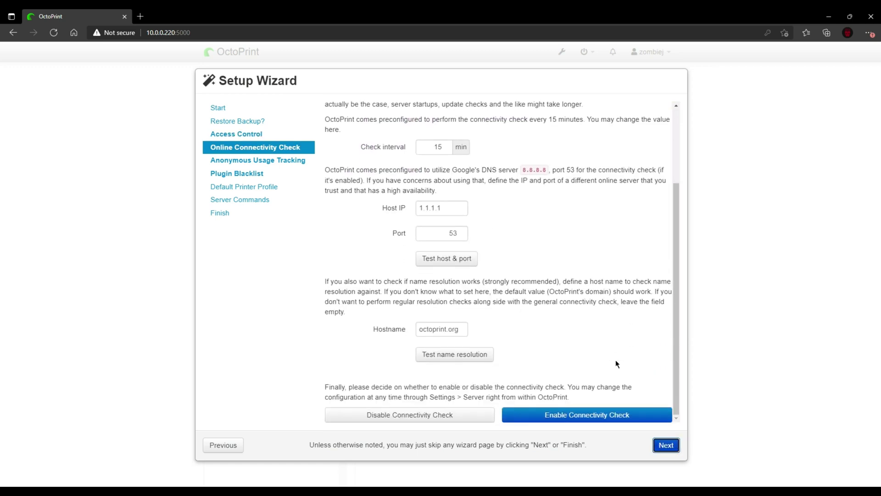
left_click(615, 416)
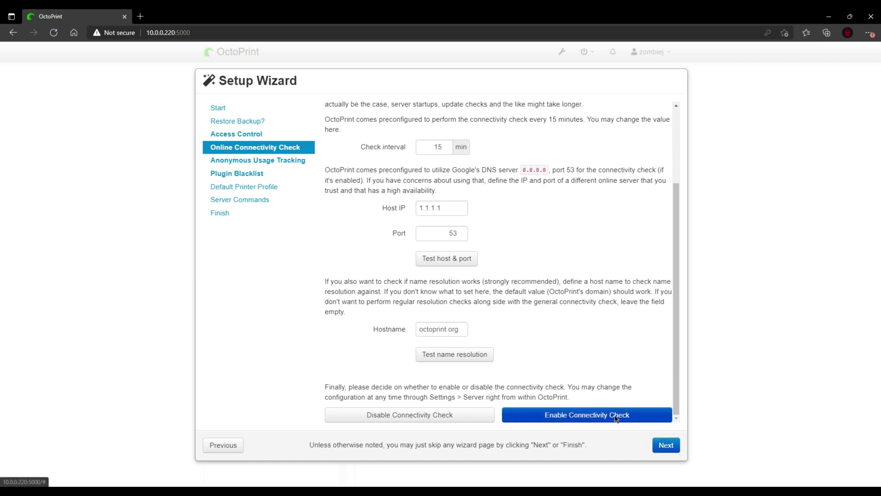
left_click(664, 444)
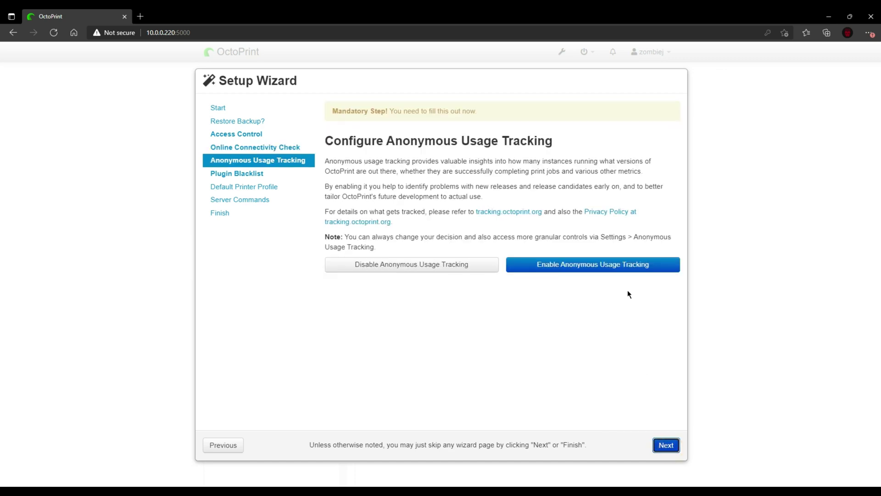
Step: Enable anonymous usage tracking and plugin blacklist processing, continuing to the printer profile page
left_click(627, 264)
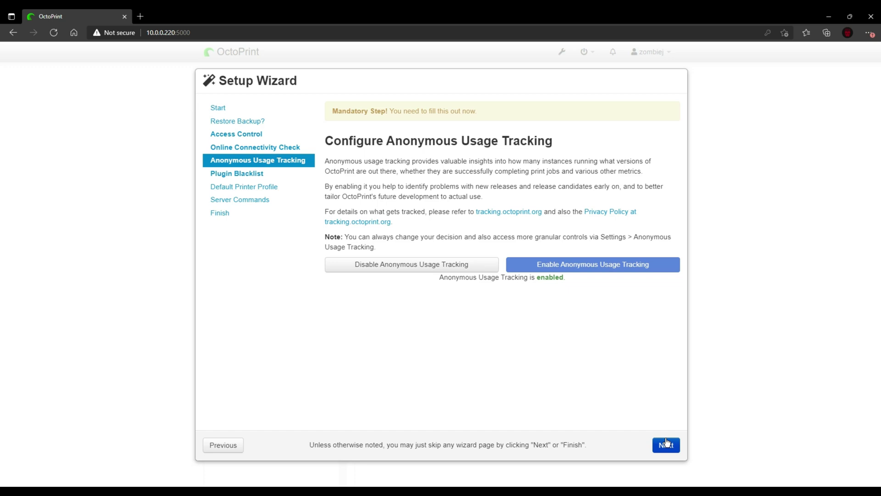
left_click(666, 443)
left_click(610, 268)
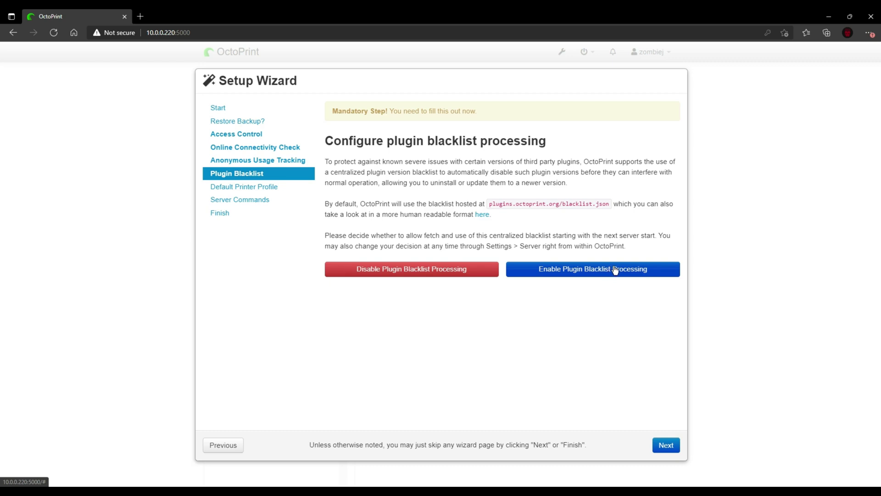
left_click(654, 267)
left_click(666, 445)
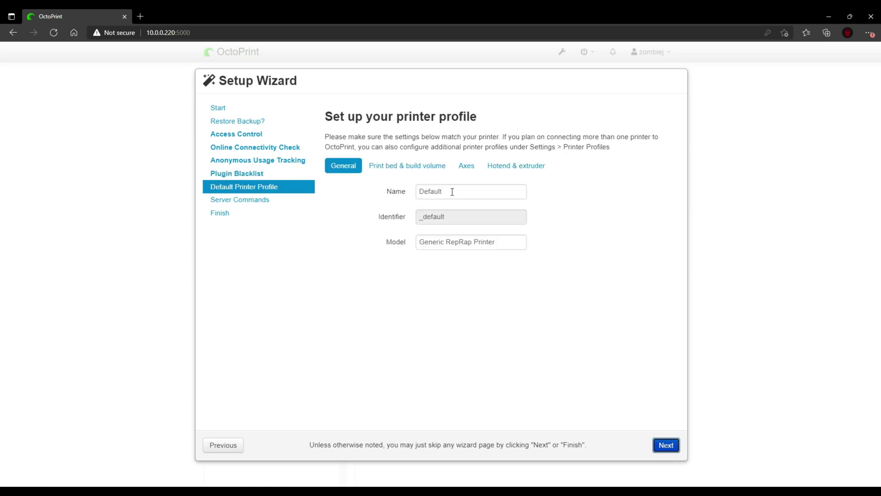
Step: Name the default printer profile ZombieVyper and set its model to Anycubic Vyper
double_click(450, 191)
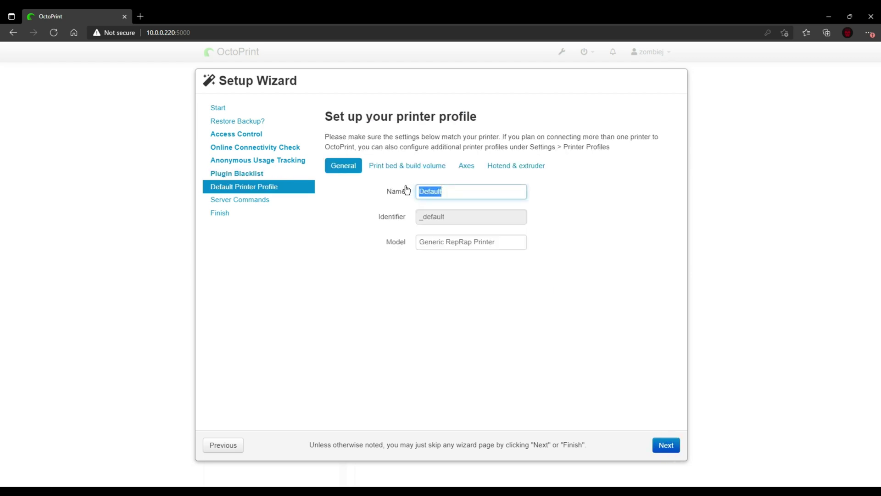
type("ZombieVyper")
left_click_drag(504, 244, 408, 236)
type("Anycubi")
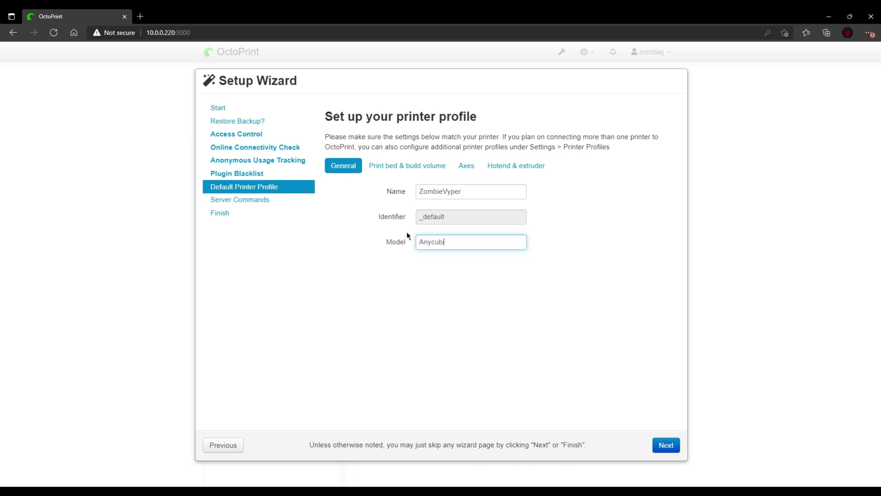
type("c Vyper")
Step: Set the profile's print volume to 250 mm width, 255 mm depth and 265 mm height
left_click(405, 166)
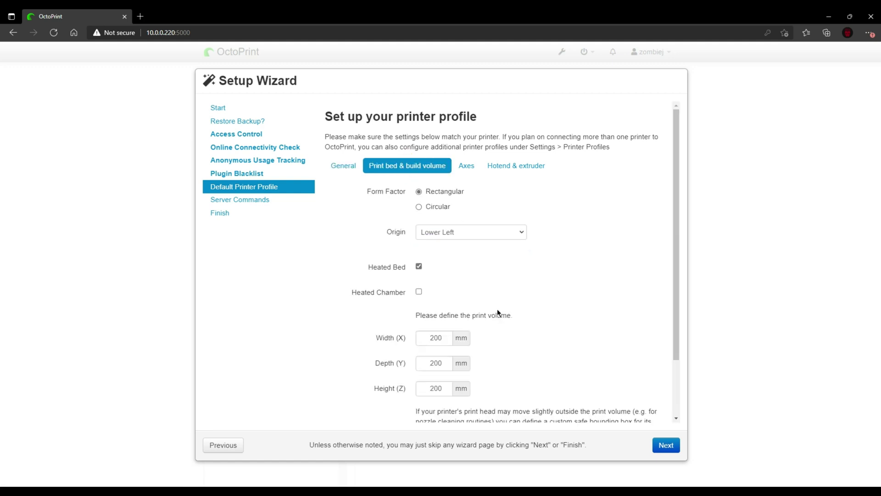
left_click_drag(429, 340, 453, 346)
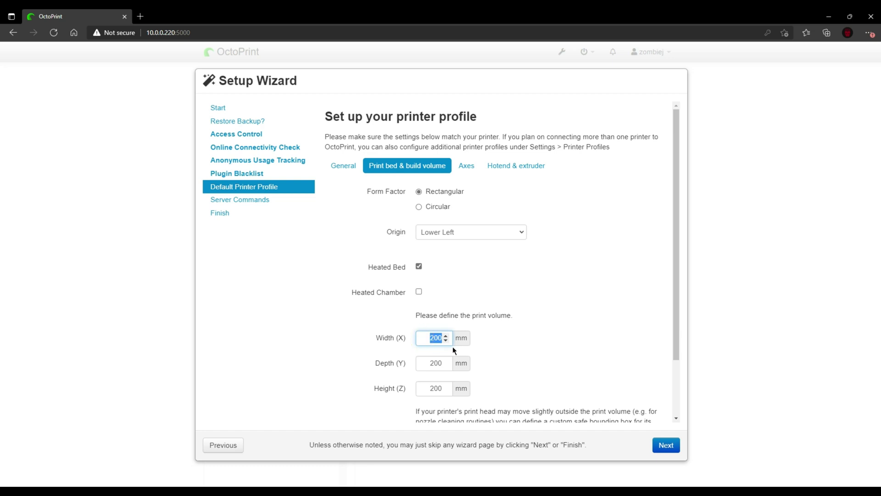
left_click_drag(420, 338, 472, 353)
type("250")
left_click_drag(419, 362, 468, 368)
type("255")
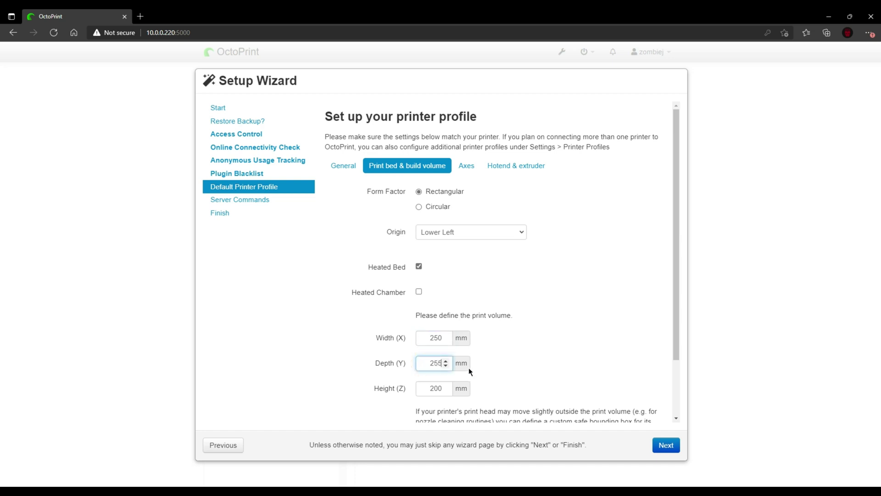
left_click_drag(425, 387, 461, 392)
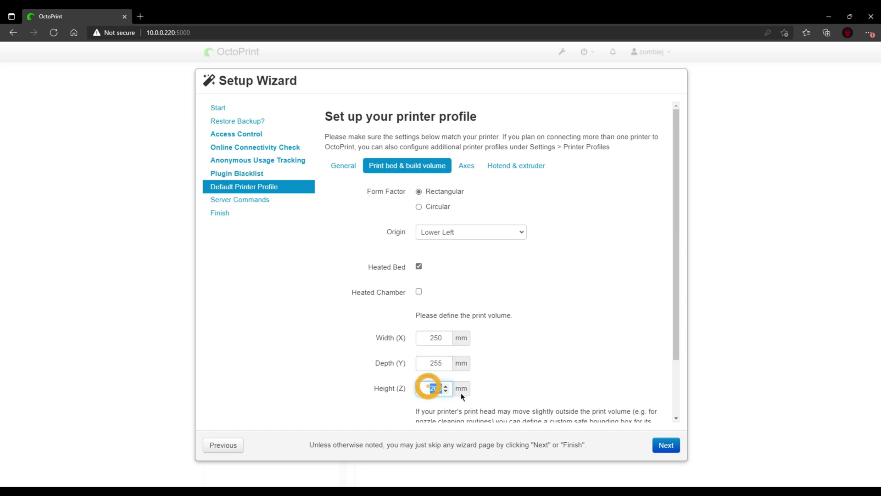
type("265")
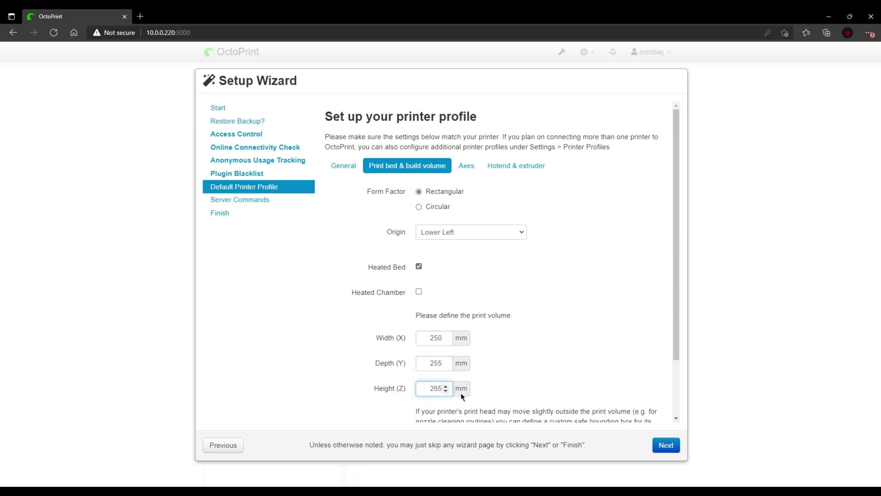
scroll(521, 347, "down", 2)
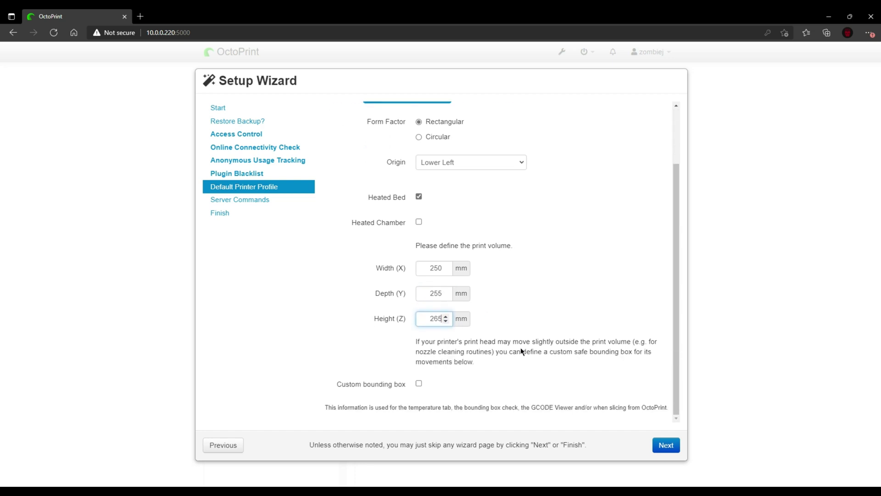
scroll(520, 349, "up", 2)
Step: Keep the default axes, hotend and server command settings and finish the setup wizard
left_click(465, 166)
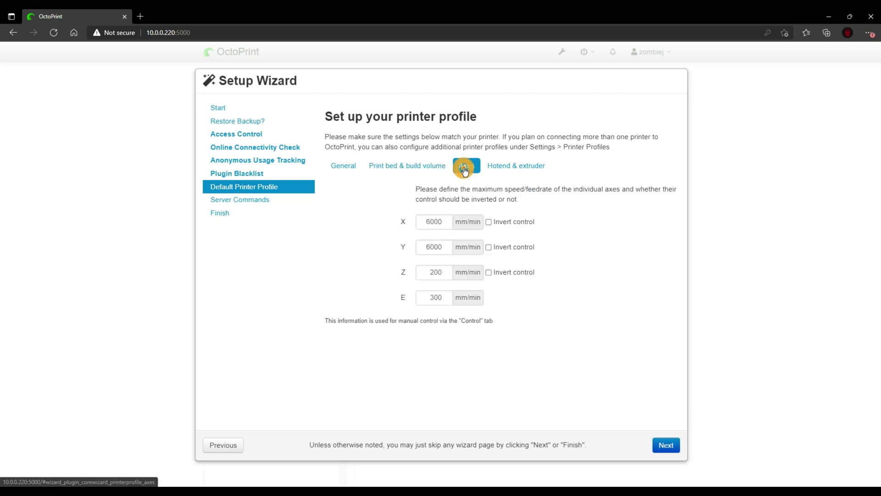
left_click(537, 171)
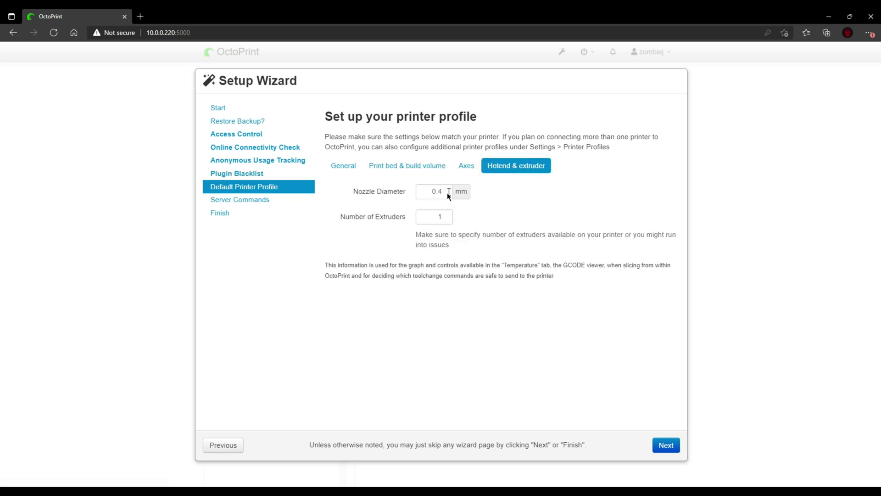
left_click(666, 445)
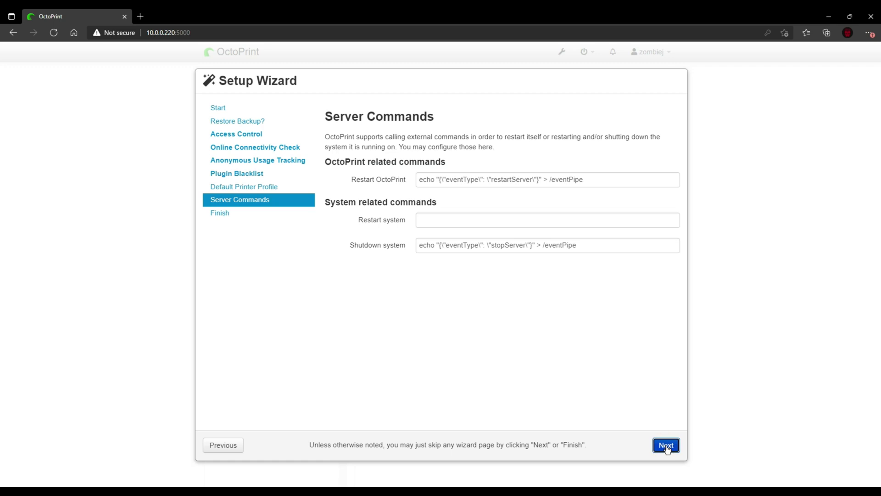
left_click(666, 445)
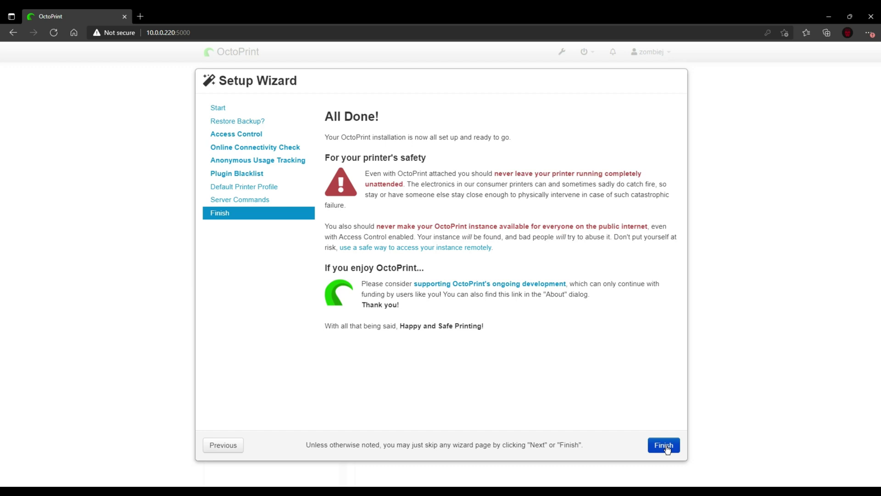
left_click(668, 448)
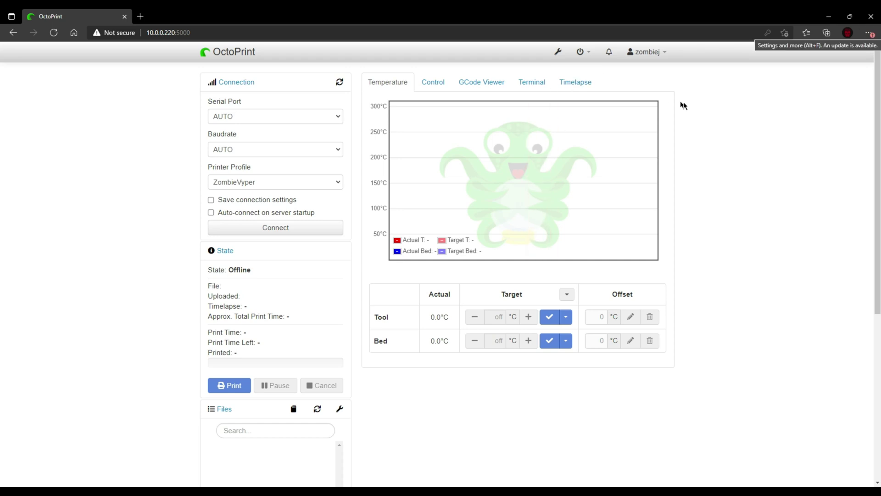
Step: Open the Plugin Manager in the OctoPrint settings and bring up the dialog for installing new plugins
left_click(559, 53)
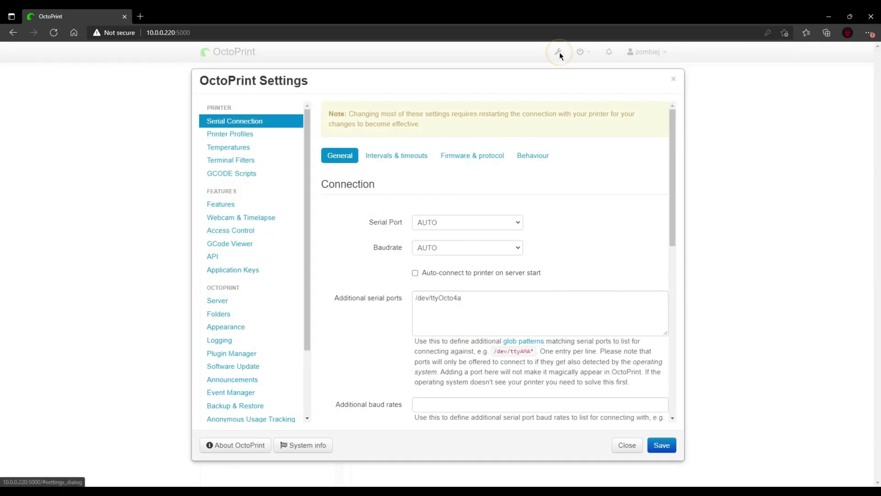
scroll(344, 238, "down", 2)
scroll(271, 282, "down", 1)
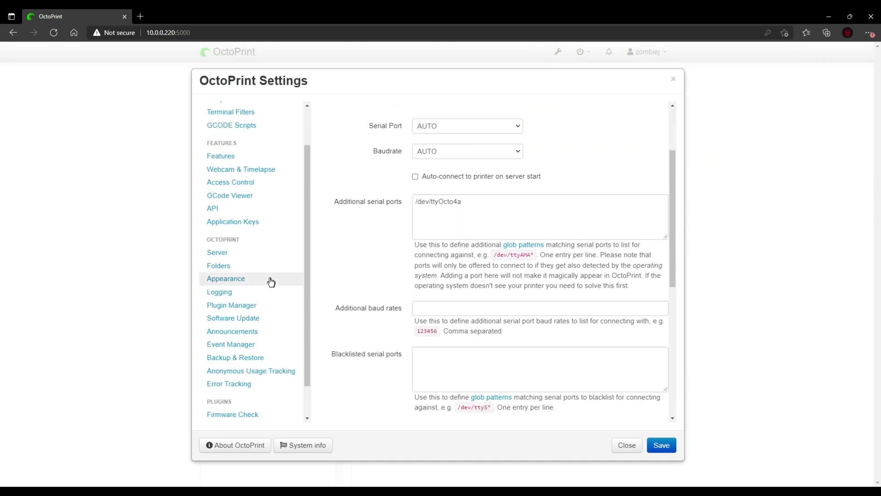
scroll(271, 282, "down", 2)
left_click(243, 270)
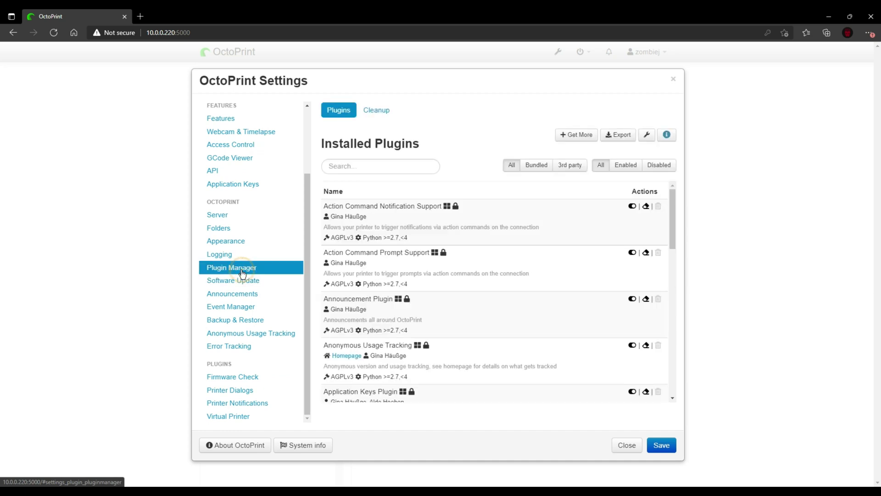
left_click(586, 135)
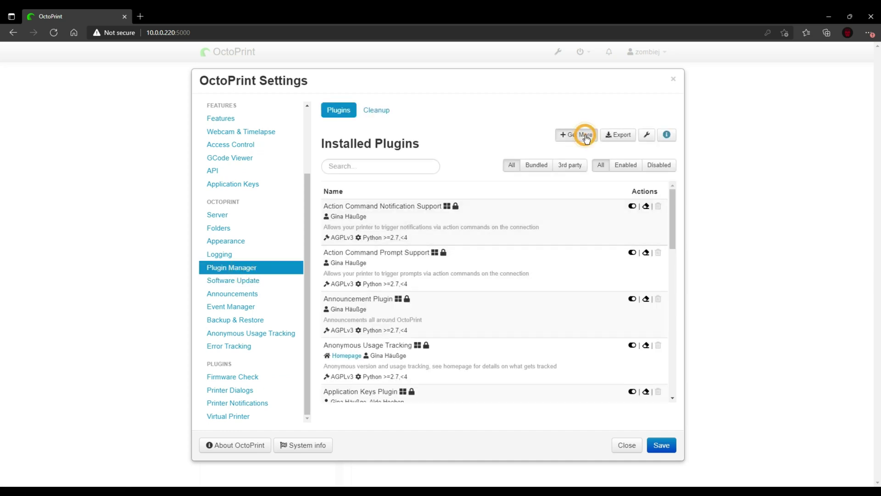
Step: Search the plugin repository for "ui" and install the UI Customizer plugin
left_click(355, 131)
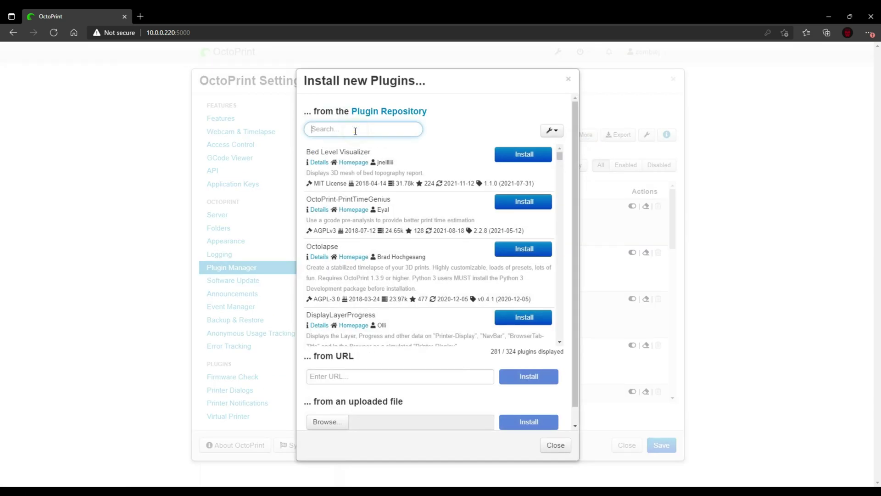
type("ui")
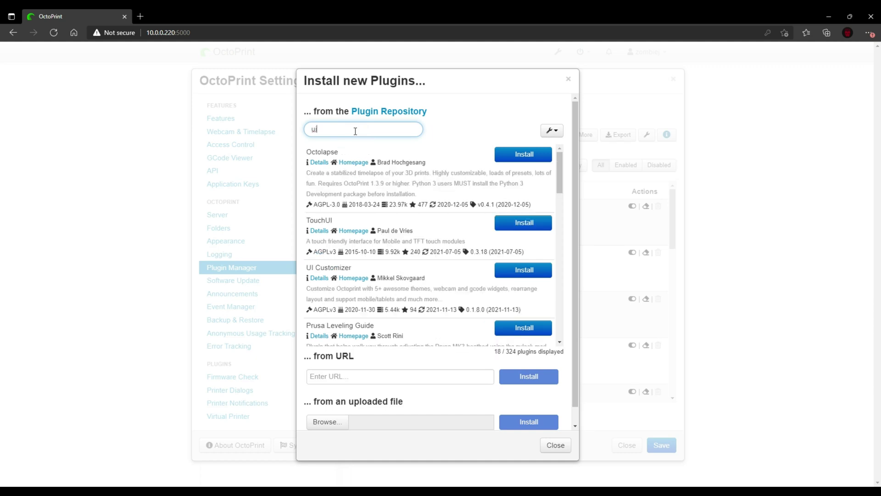
left_click(545, 271)
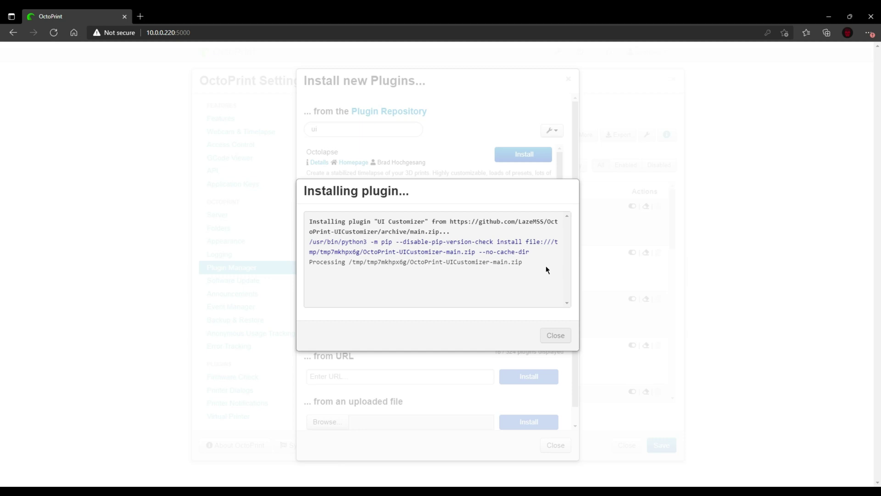
left_click(551, 337)
Step: Search the plugin repository for "dash", install the OctoPrint-Dashboard plugin and close the settings
left_click(331, 129)
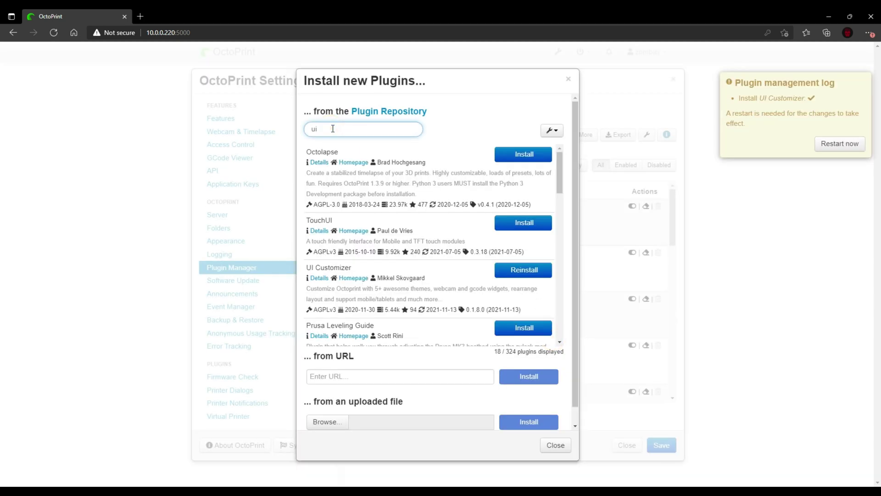
key("BackSpace")
key("BackSpace")
type("dash")
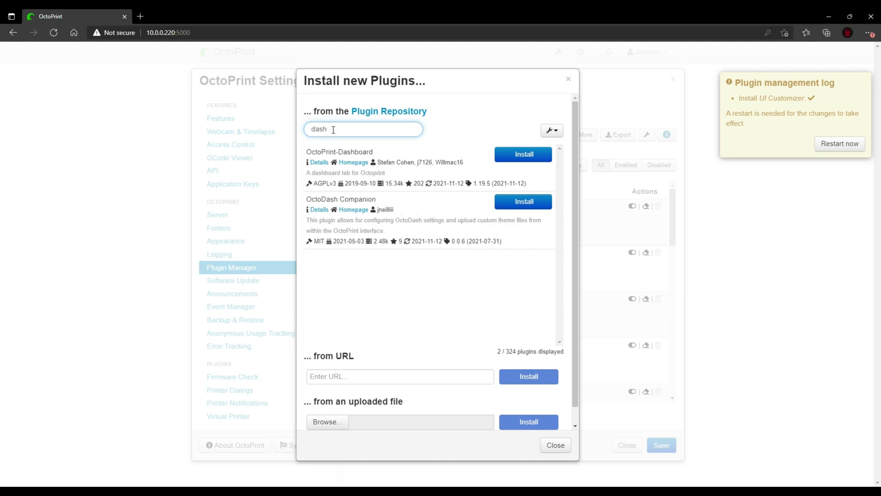
left_click(523, 155)
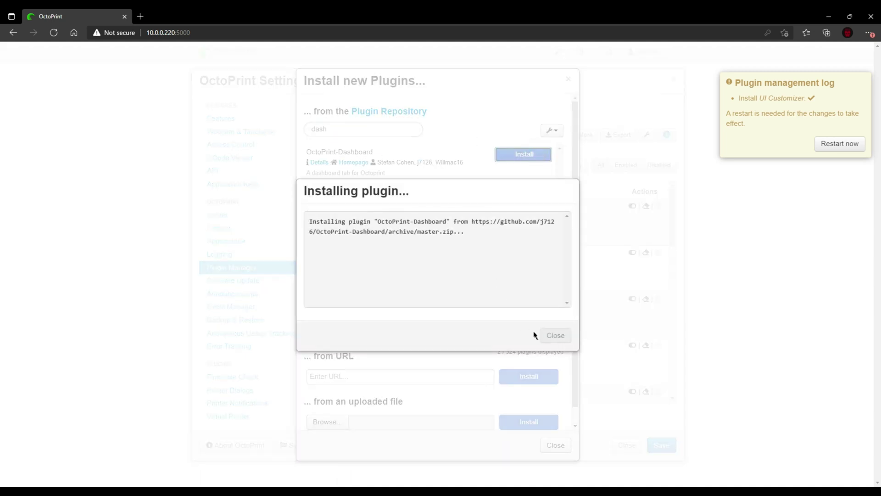
left_click(555, 335)
left_click(555, 445)
left_click(624, 436)
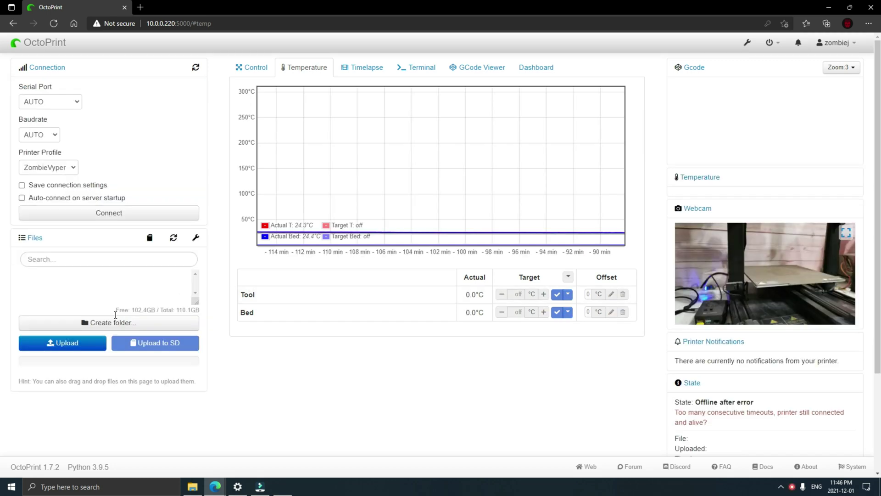
Step: Upload the AV_xyzCalibration_cubepetg file from the Batmobile folder to OctoPrint's local storage
left_click(67, 350)
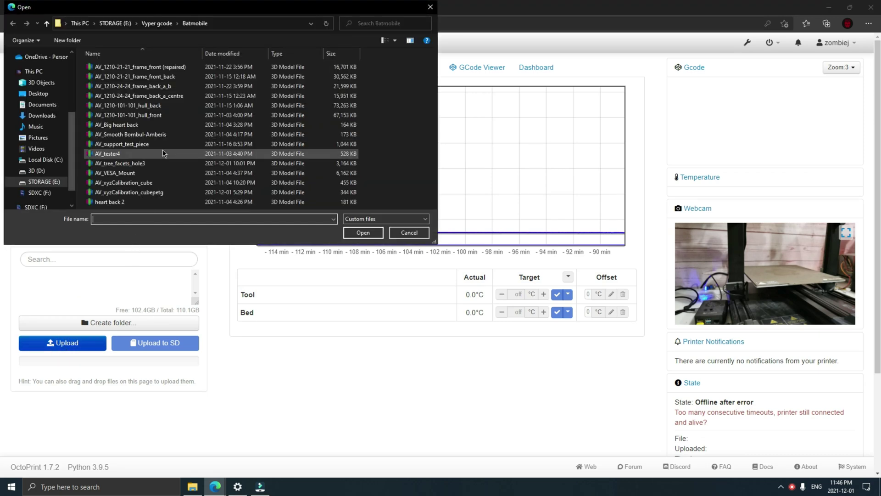
left_click(149, 192)
left_click(363, 232)
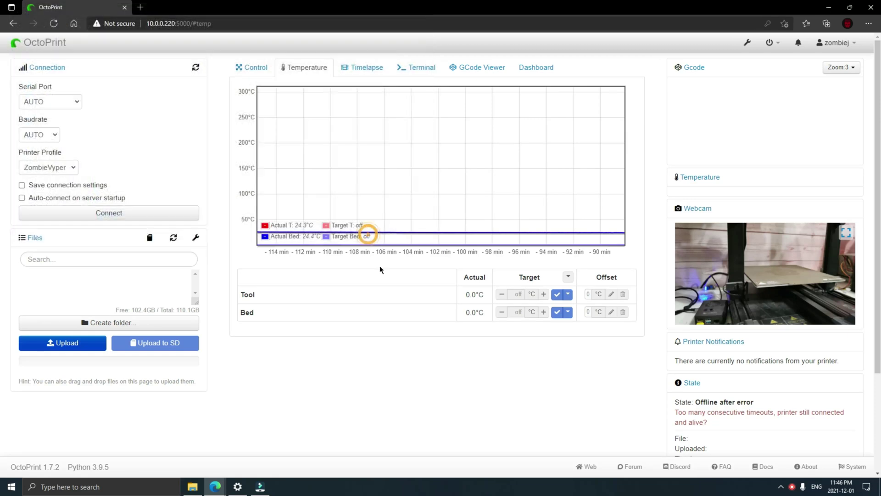
Step: Connect to the printer with serial port and baudrate on AUTO and the ZombieVyper profile
left_click(95, 212)
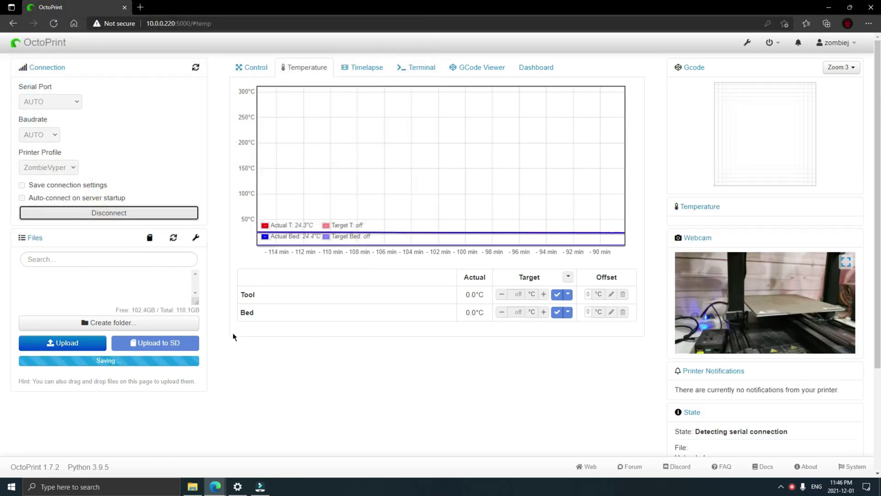
scroll(229, 338, "down", 3)
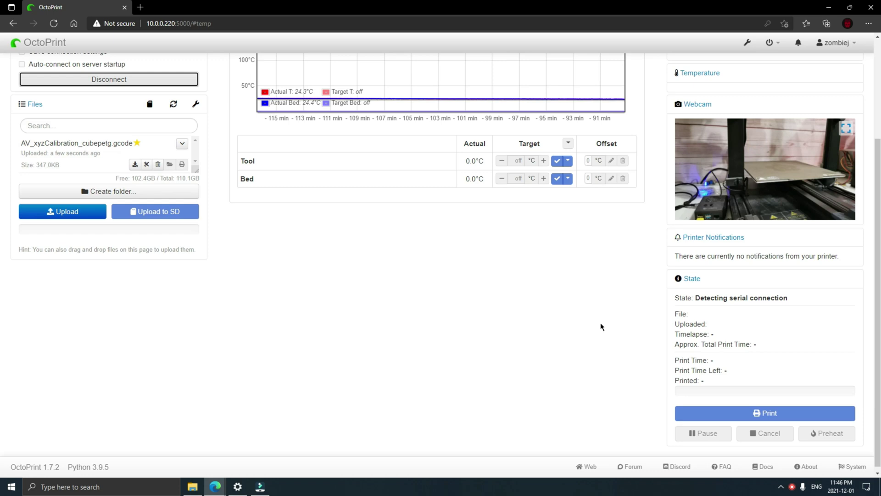
scroll(623, 339, "up", 3)
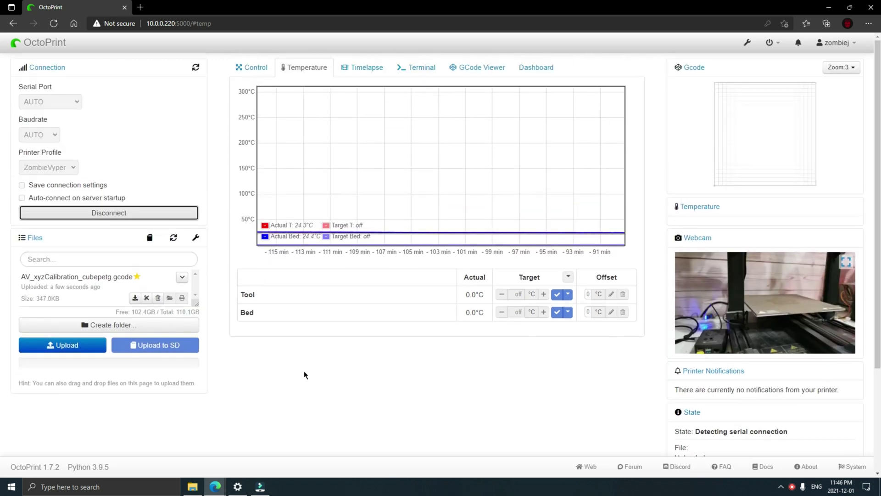
Step: Load the uploaded AV_xyzCalibration_cubepetg.gcode file as the current print job
left_click(110, 280)
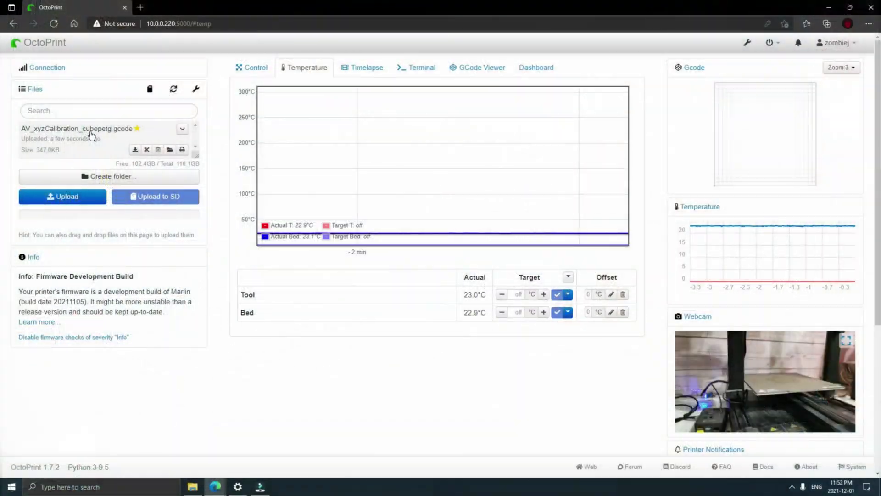
double_click(90, 133)
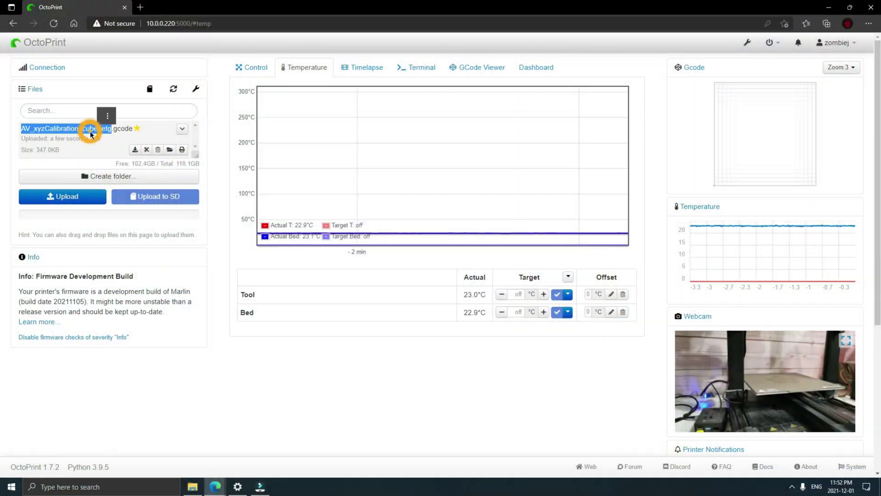
left_click(108, 136)
Step: Preheat the printer for the loaded job, with the tool at 220 °C and the bed at 75 °C
scroll(399, 312, "down", 5)
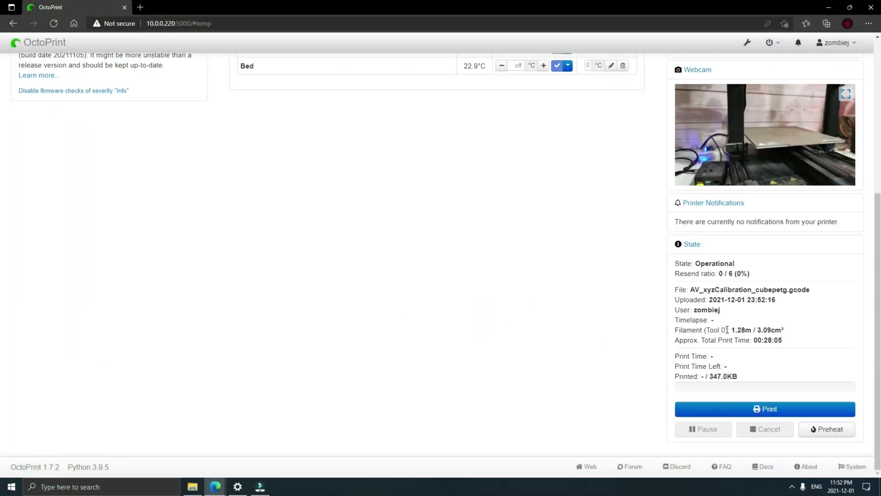
left_click(834, 434)
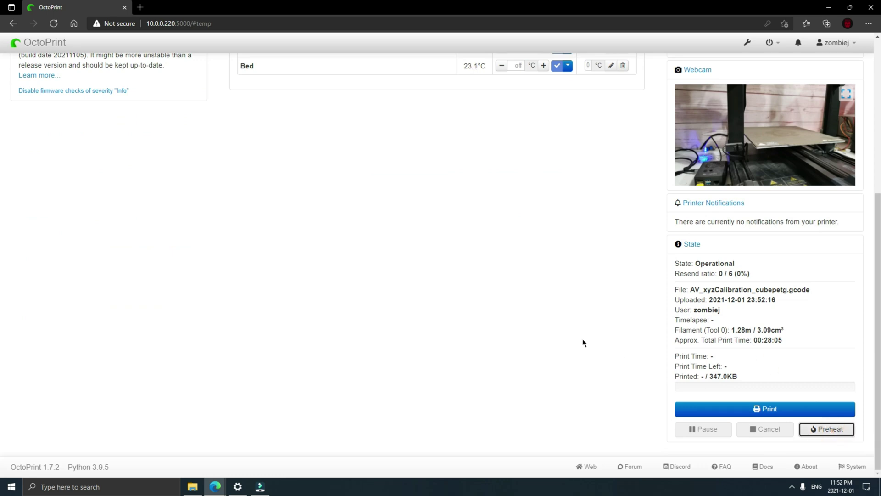
scroll(583, 343, "up", 5)
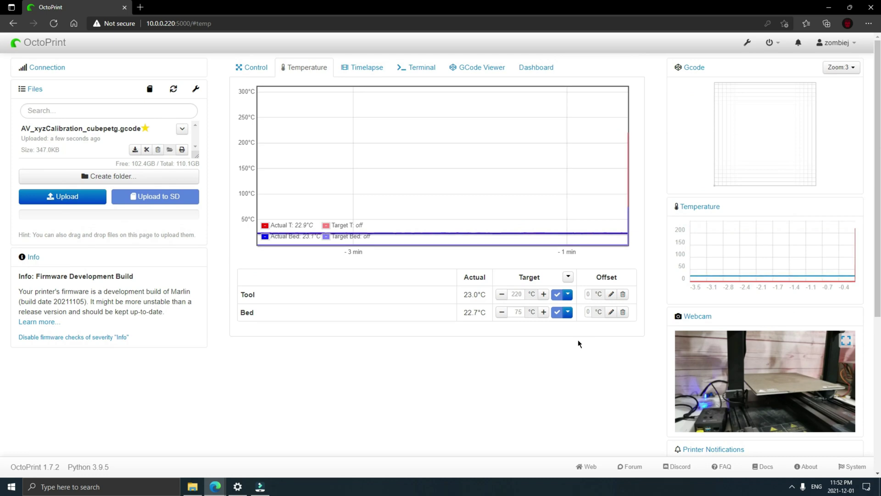